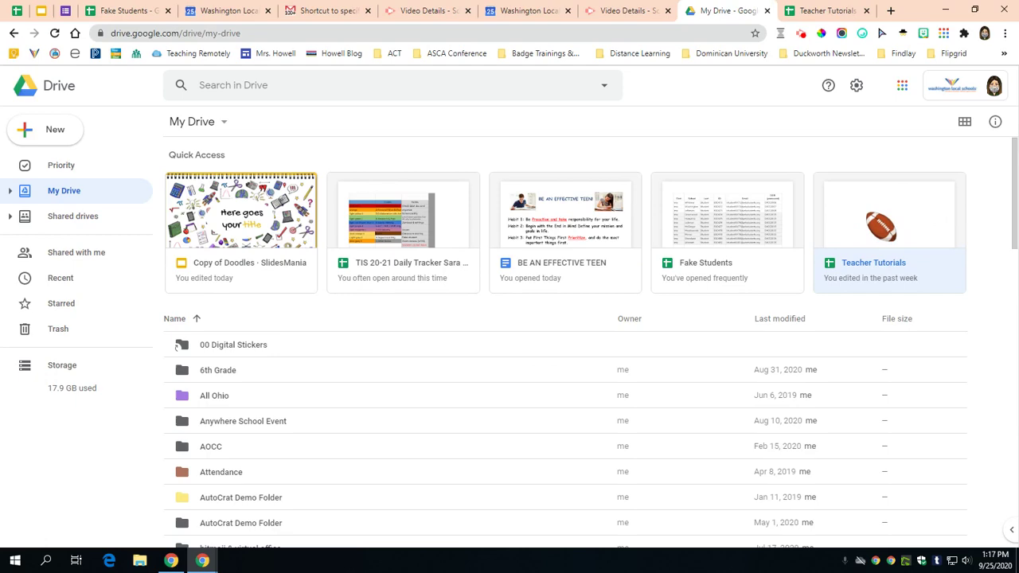
# - Open the Teacher Tutorials spreadsheet from Drive's Quick Access in a new tab
pyautogui.click(885, 223)
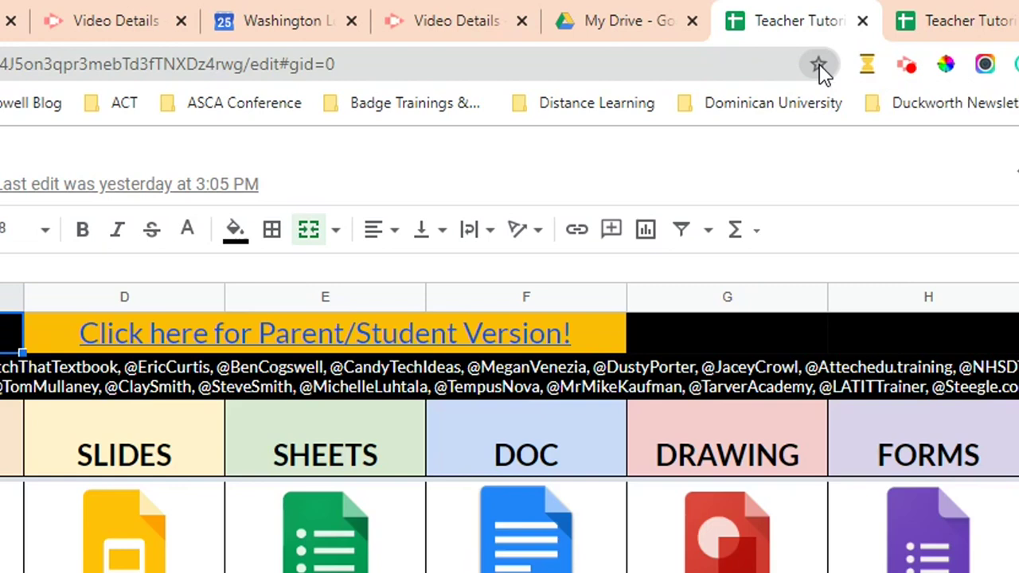
# - Bookmark the sheet, trimming ' - Google Sheets' so the name reads 'Teacher Tutorials'
pyautogui.click(819, 64)
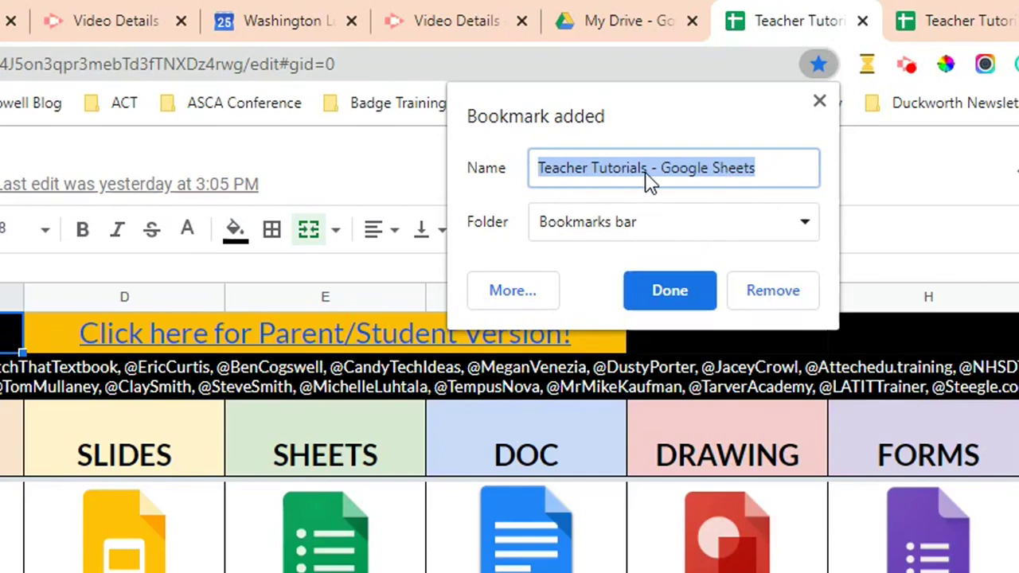
pyautogui.click(770, 170)
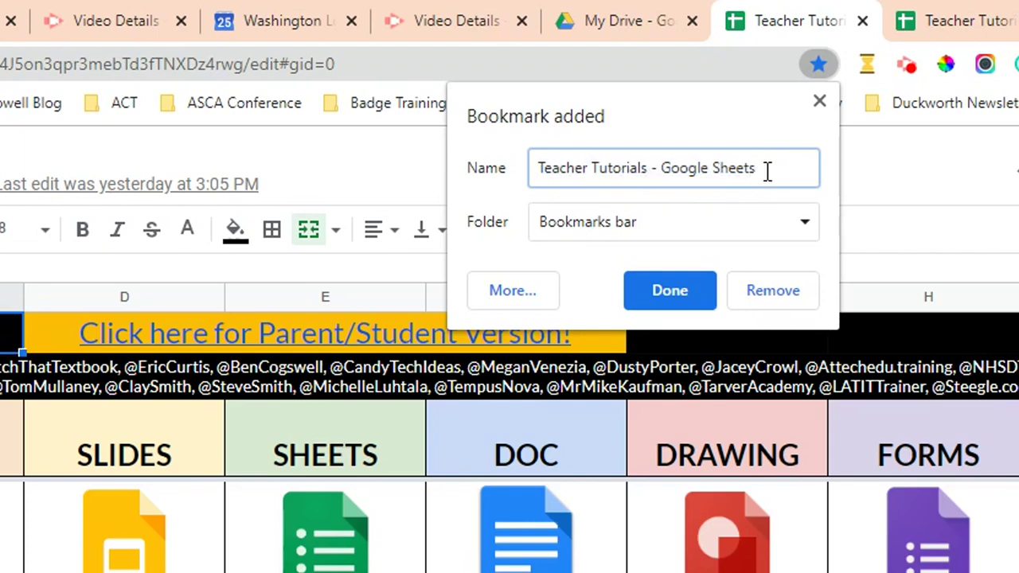
pyautogui.press('BackSpace')
pyautogui.press('BackSpace')
pyautogui.press('BackSpace')
pyautogui.press('BackSpace')
pyautogui.press('BackSpace')
pyautogui.press('BackSpace')
pyautogui.press('BackSpace')
pyautogui.press('BackSpace')
pyautogui.press('BackSpace')
pyautogui.press('BackSpace')
pyautogui.press('BackSpace')
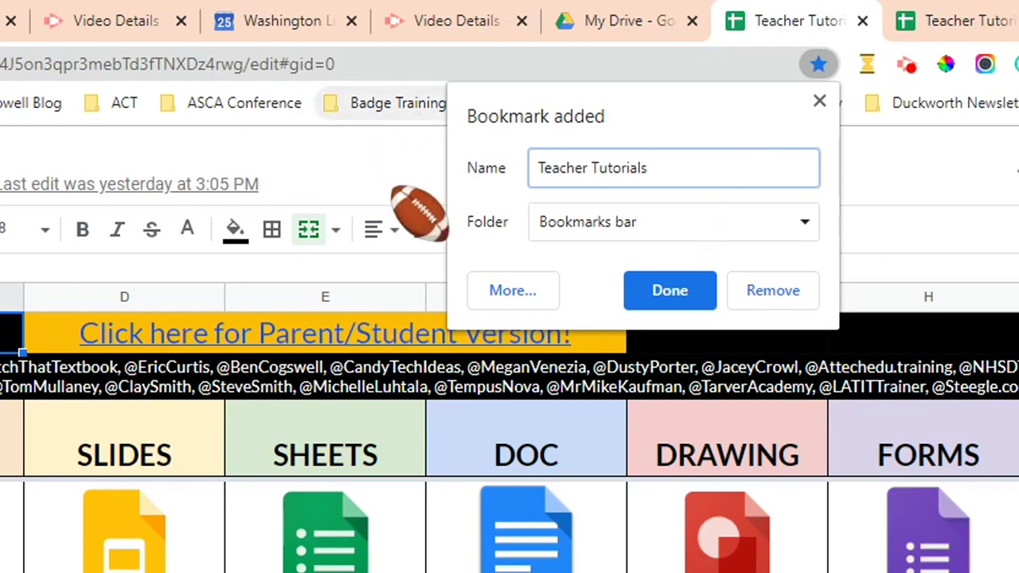
pyautogui.click(673, 226)
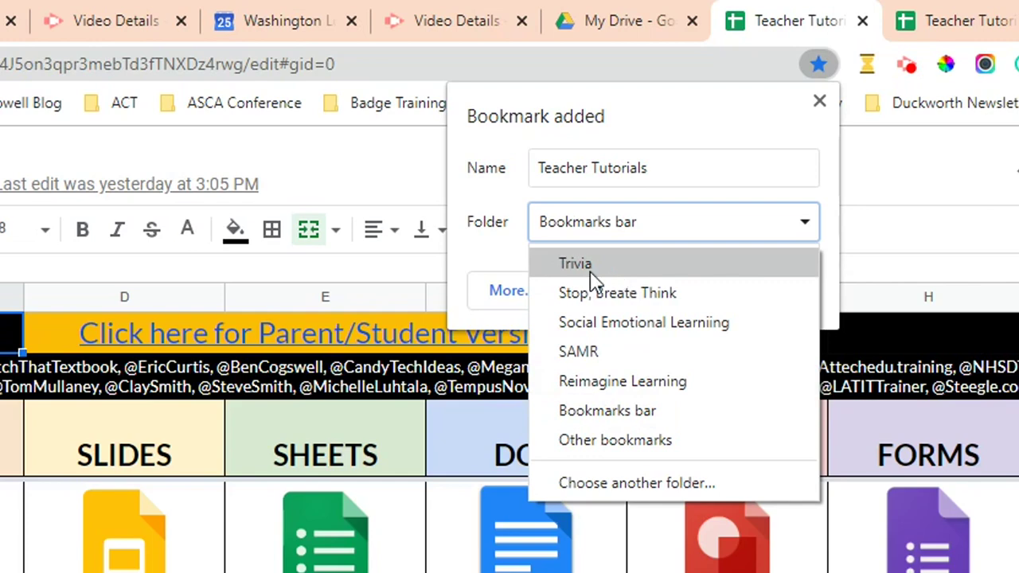
# - File the Teacher Tutorials bookmark under the Bookmarks bar folder in the full bookmark editor
pyautogui.click(608, 487)
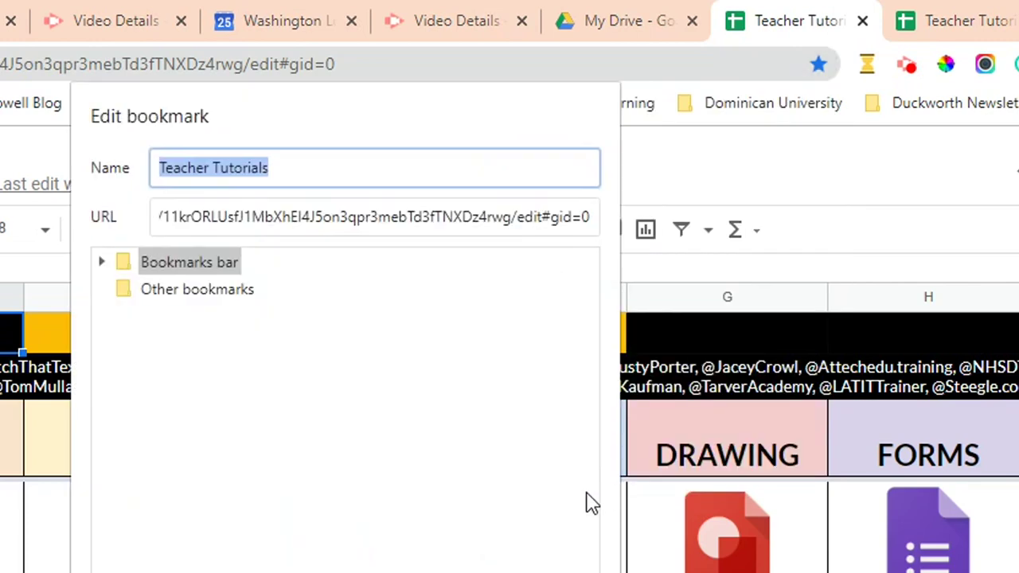
pyautogui.click(189, 265)
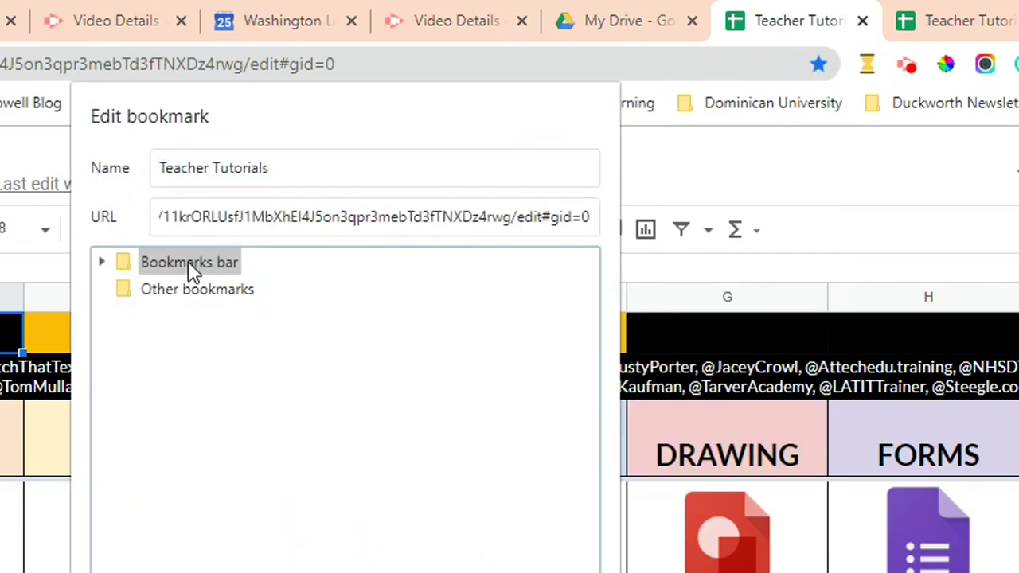
pyautogui.doubleClick(189, 265)
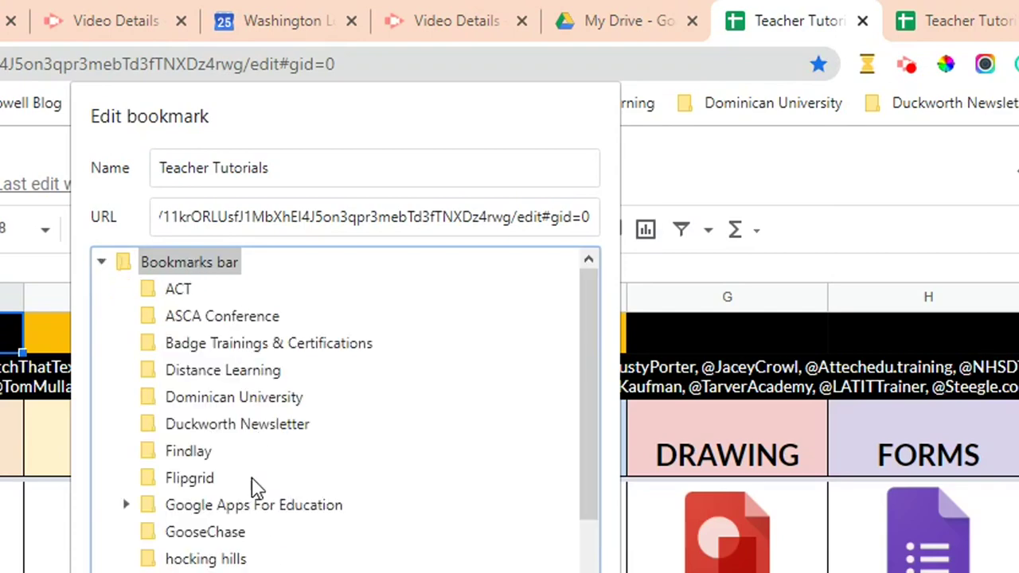
pyautogui.scroll(-2, 255, 483)
pyautogui.scroll(2, 254, 482)
pyautogui.scroll(-3, 209, 265)
pyautogui.press('Escape')
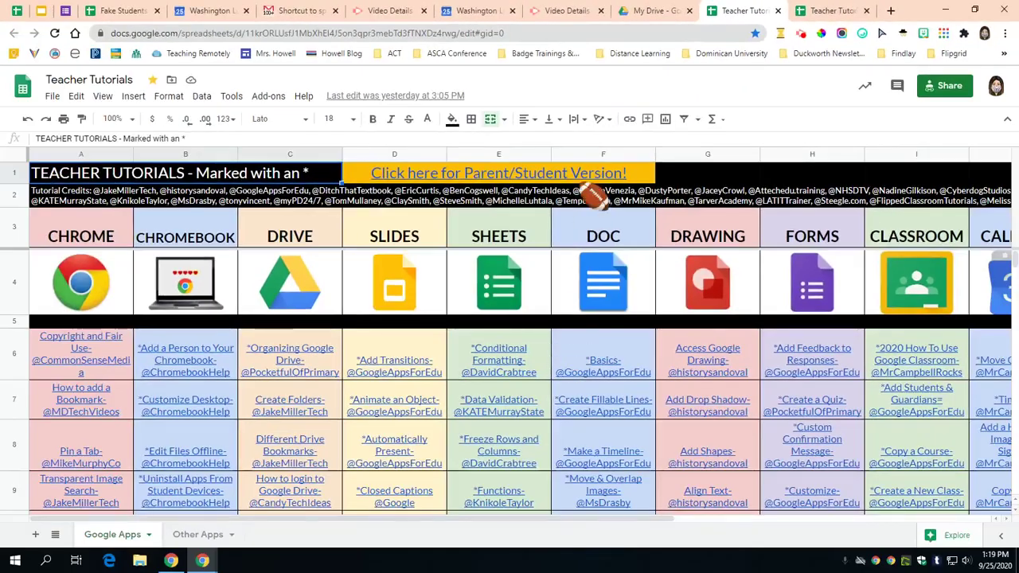
pyautogui.moveTo(595, 180)
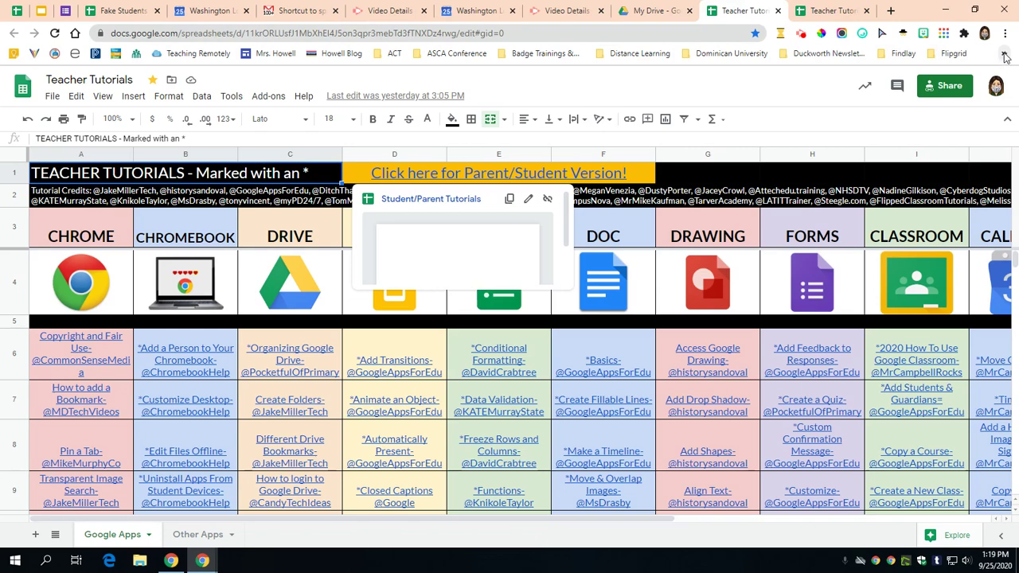
# - Move Teacher Tutorials from the » overflow list onto the bar after Teaching Remotely
pyautogui.click(1004, 54)
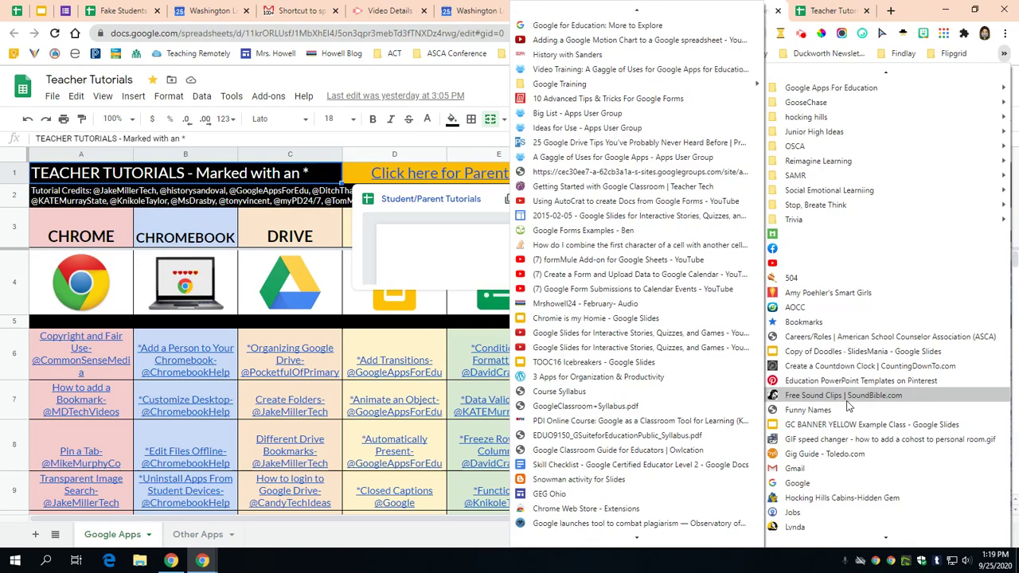
pyautogui.scroll(-5, 848, 395)
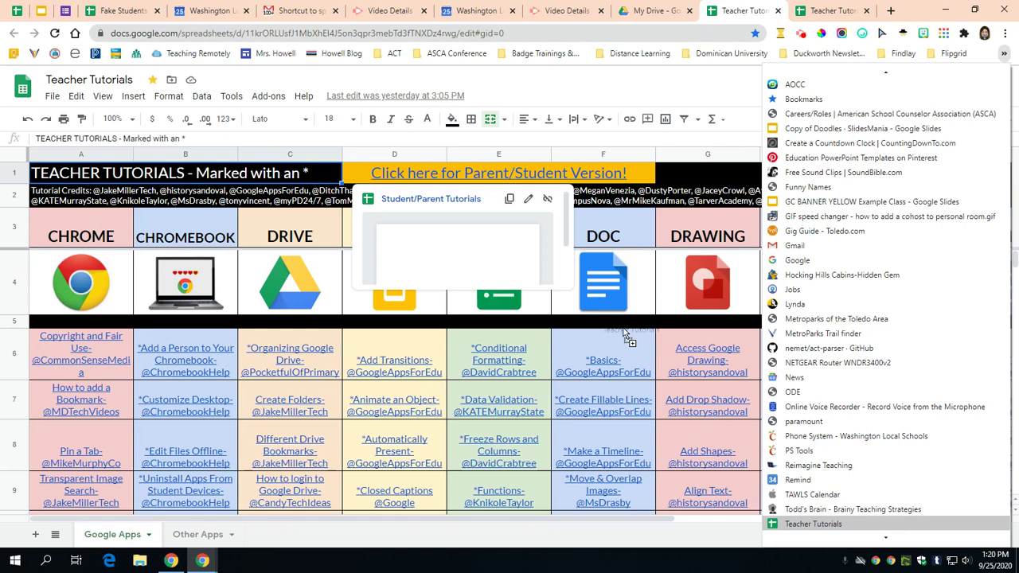
pyautogui.moveTo(498, 182)
pyautogui.mouseDown()
pyautogui.moveTo(425, 62)
pyautogui.moveTo(257, 58)
pyautogui.mouseUp()
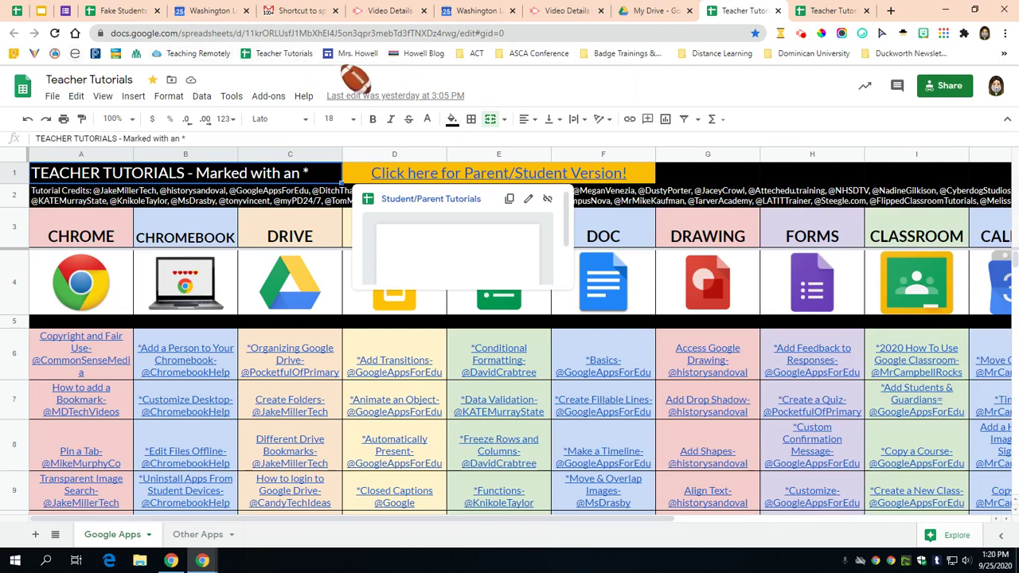
pyautogui.click(152, 79)
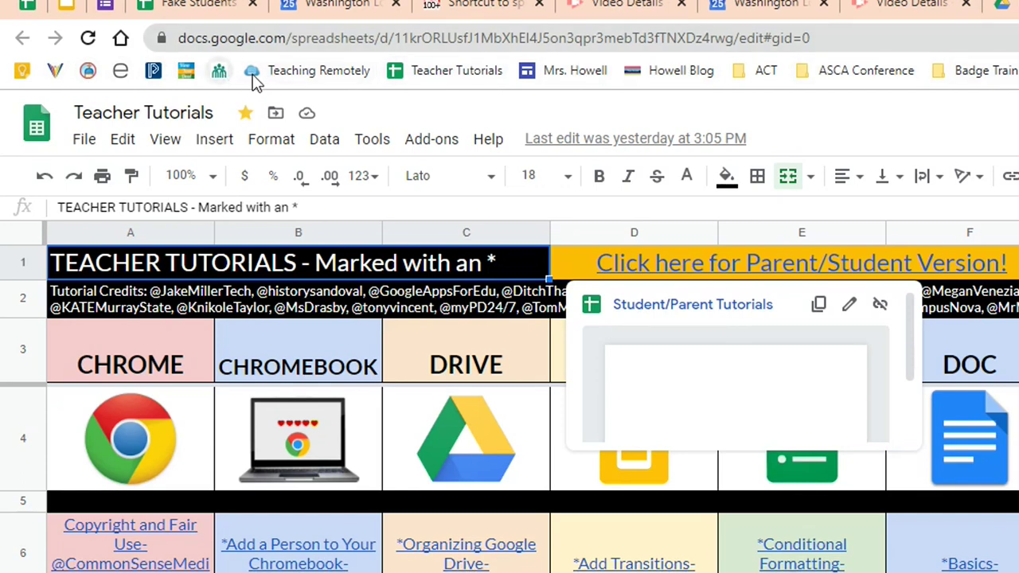
# - Clear the Teaching Remotely bookmark's name so it shows as an icon only
pyautogui.rightClick(287, 76)
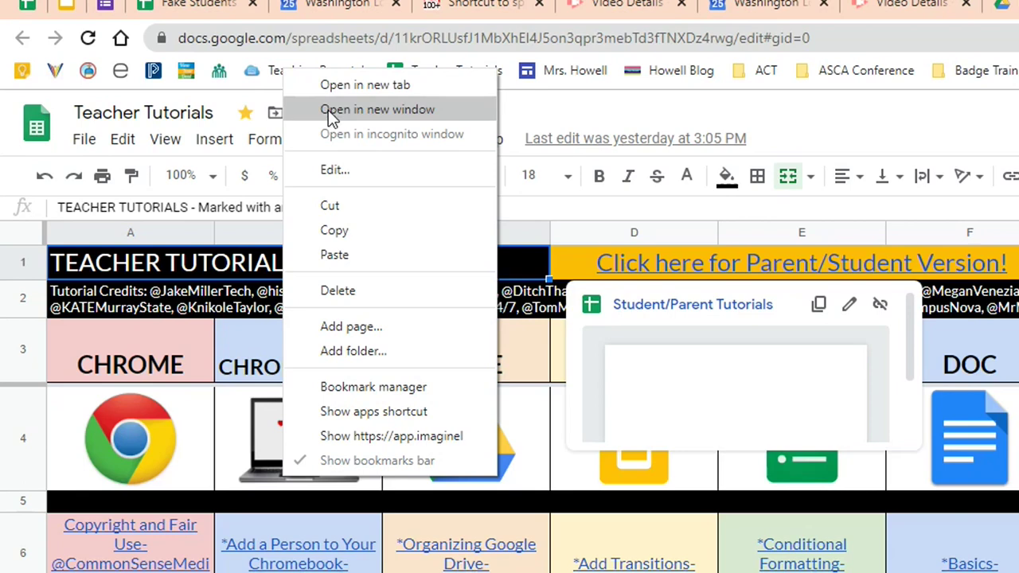
pyautogui.click(328, 170)
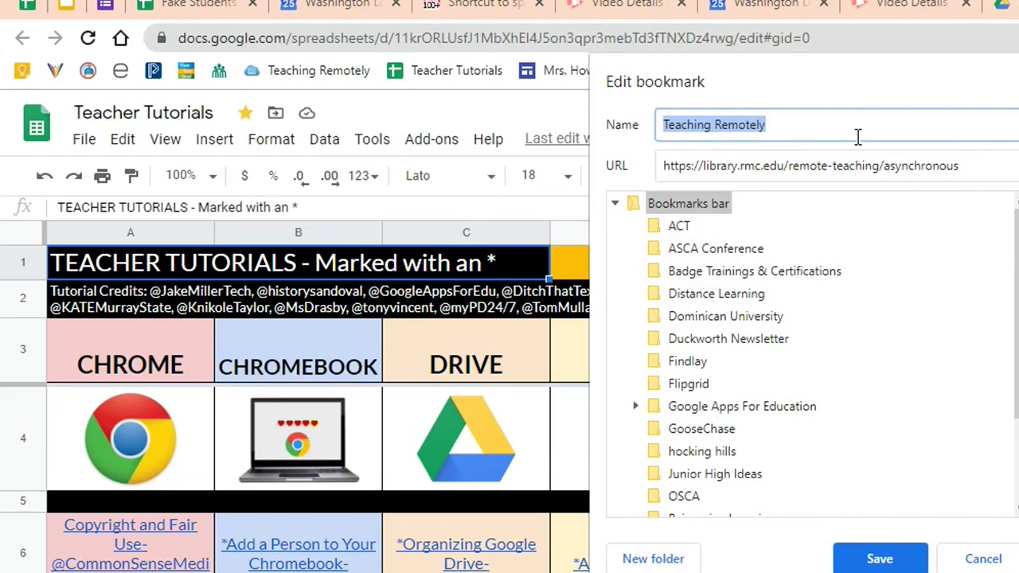
pyautogui.press('BackSpace')
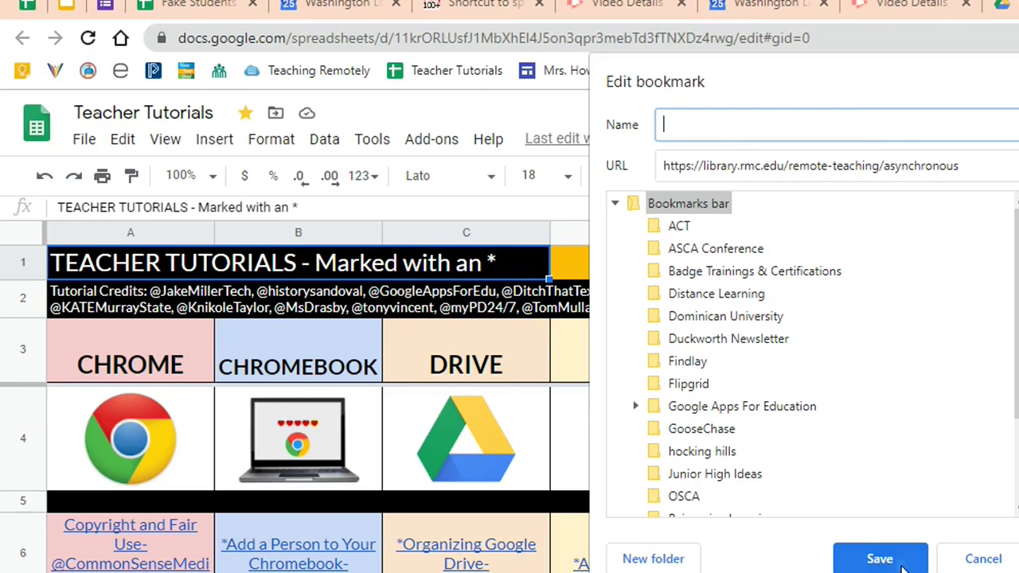
pyautogui.click(902, 560)
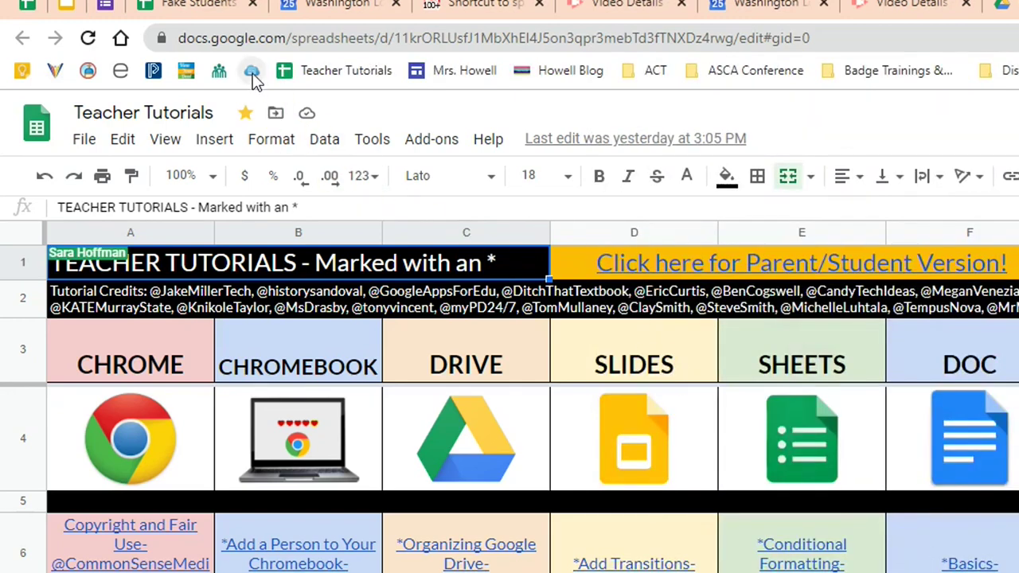